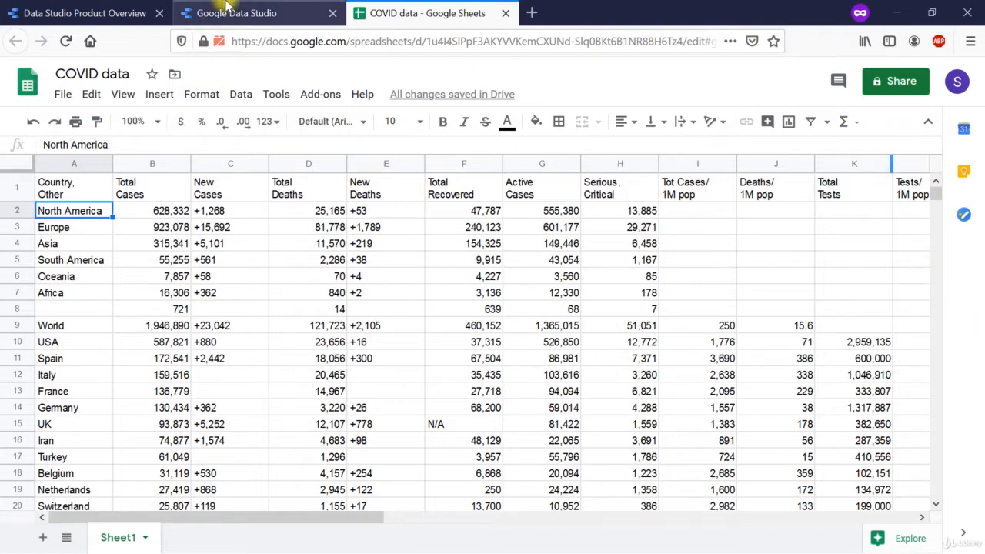
# Switch to Google Data Studio, start a new report and begin the first-time account setup.
pyautogui.click(227, 8)
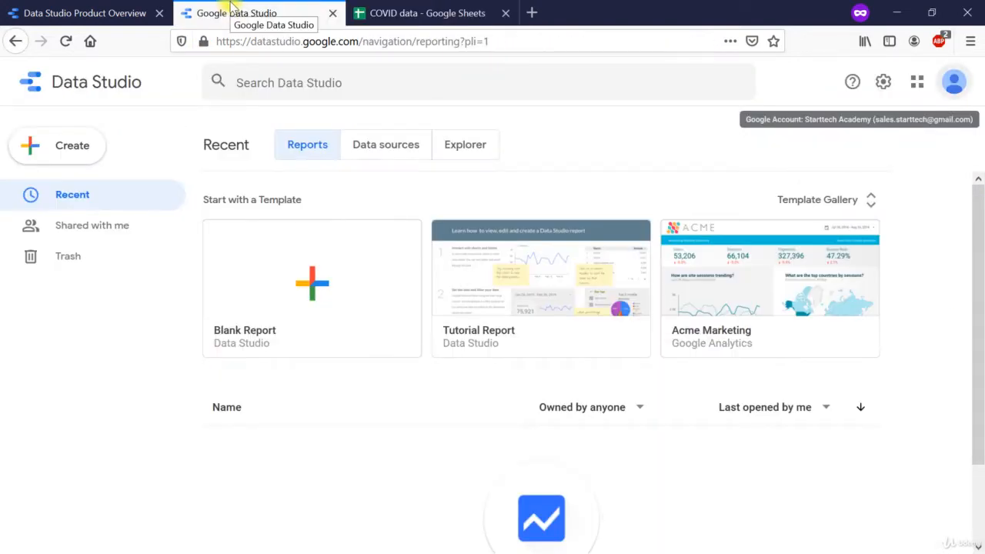
pyautogui.click(70, 146)
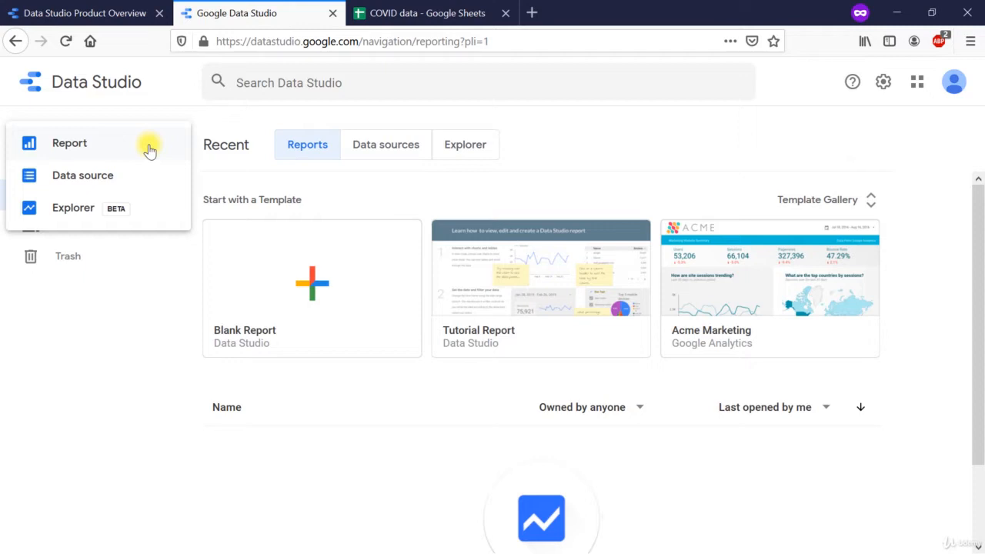
pyautogui.click(65, 149)
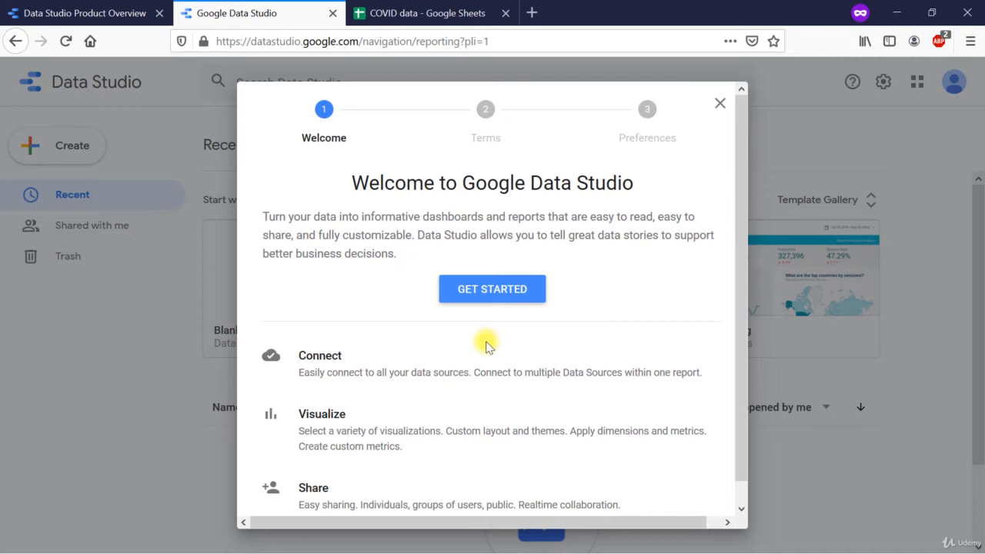
pyautogui.click(483, 291)
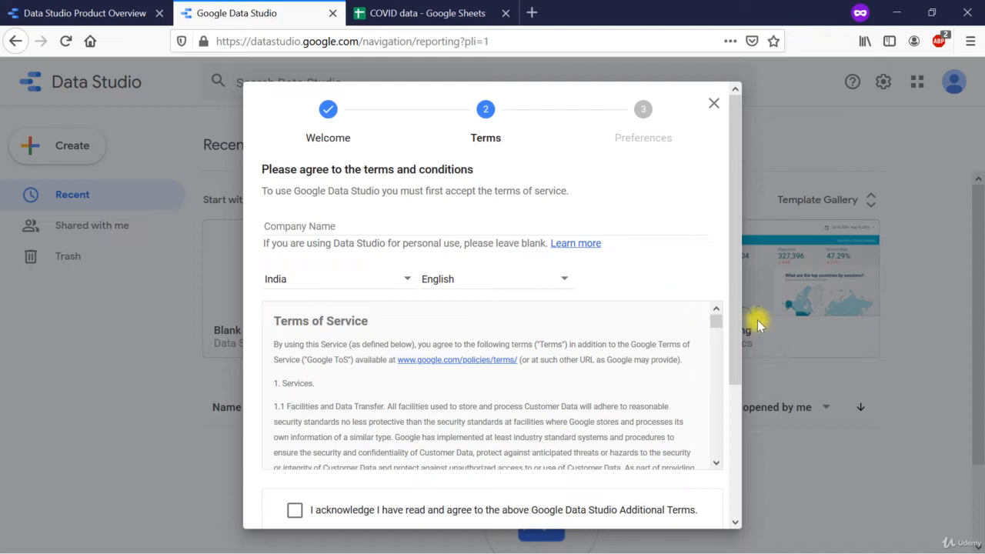
# Accept the Google Data Studio Additional Terms and finish the setup by opting in to all email categories.
pyautogui.scroll(-1, 736, 314)
pyautogui.moveTo(736, 314); pyautogui.dragTo(758, 363)
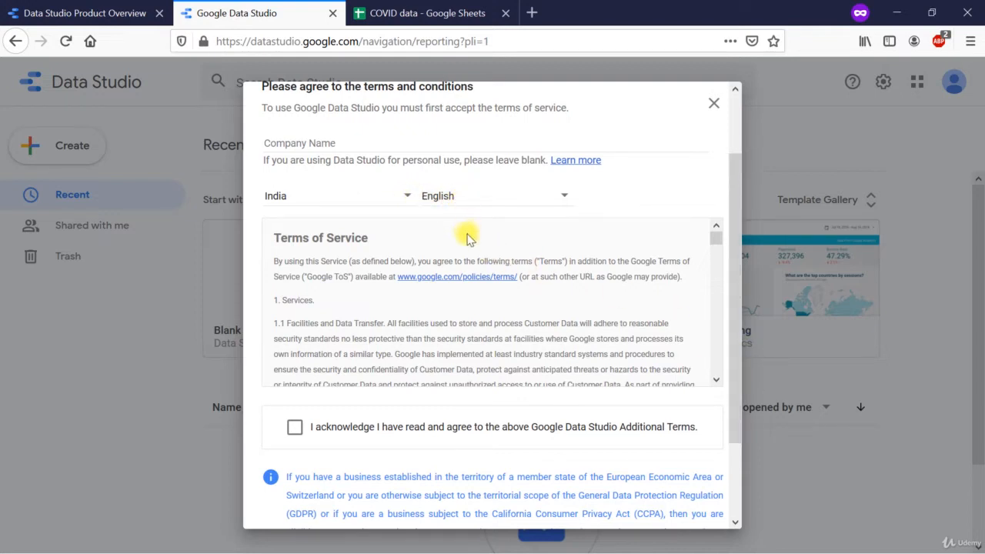
pyautogui.moveTo(720, 236); pyautogui.dragTo(731, 302)
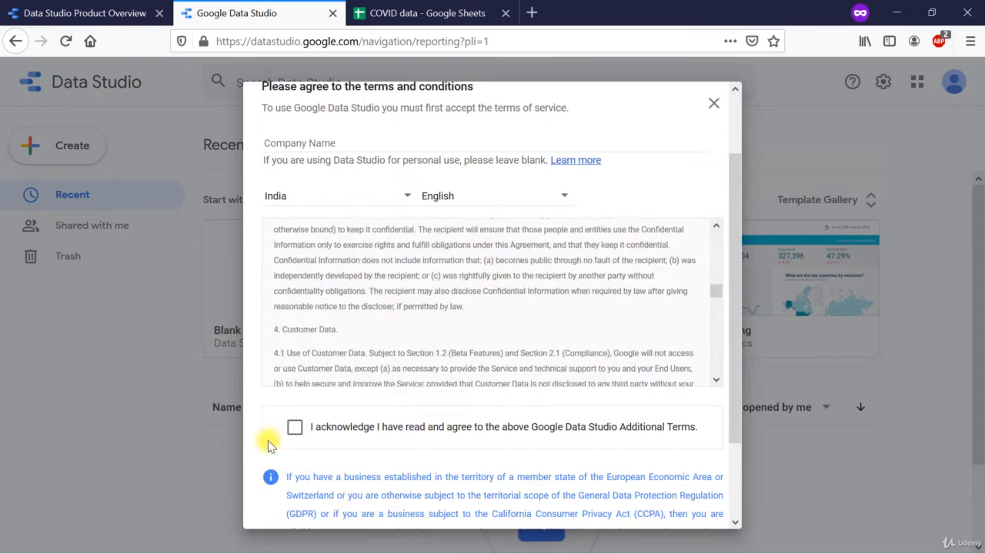
pyautogui.click(295, 427)
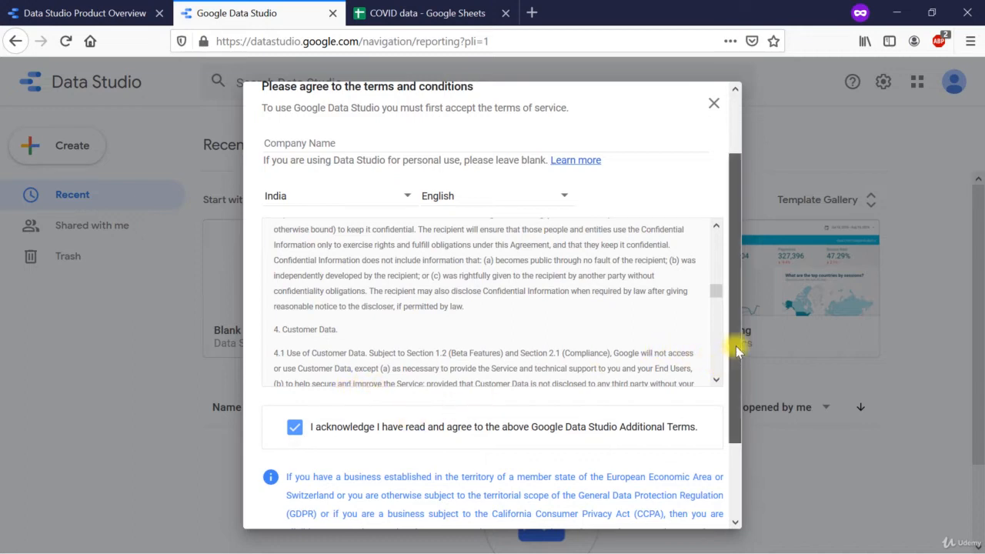
pyautogui.scroll(-3, 745, 372)
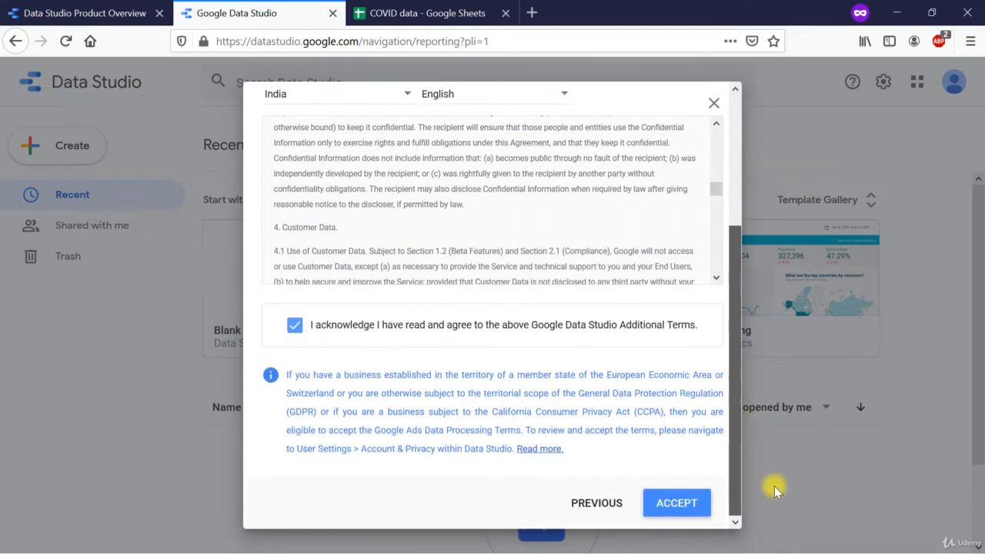
pyautogui.click(670, 503)
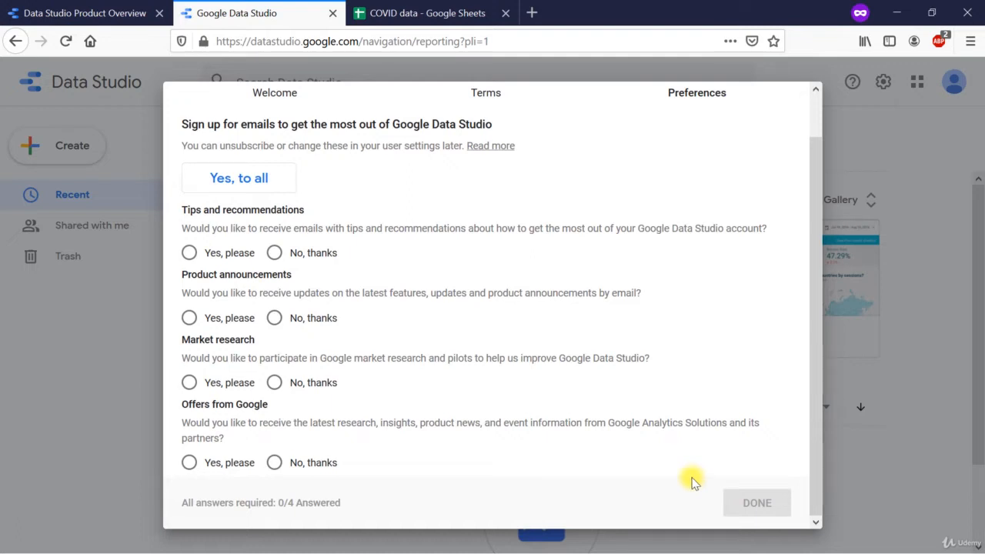
pyautogui.click(218, 179)
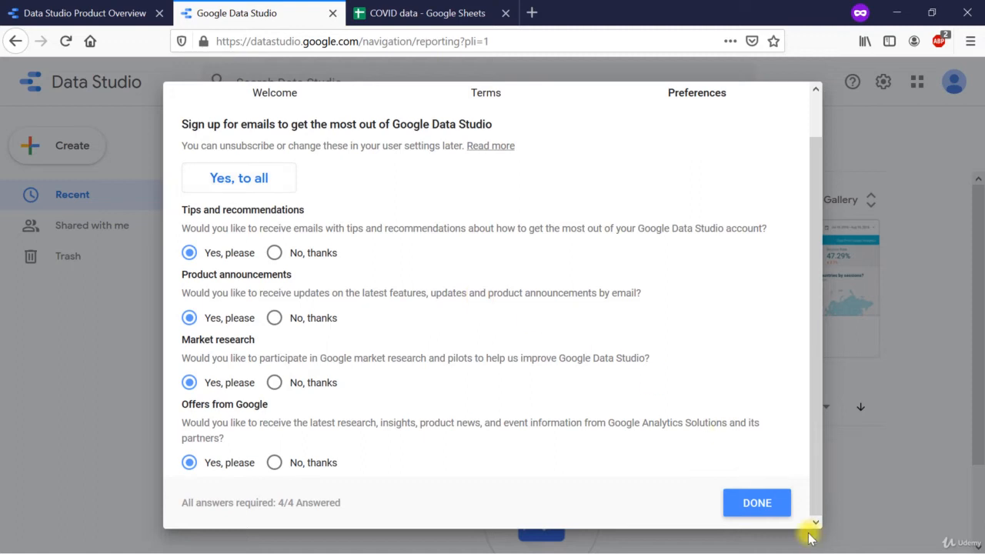
pyautogui.click(758, 502)
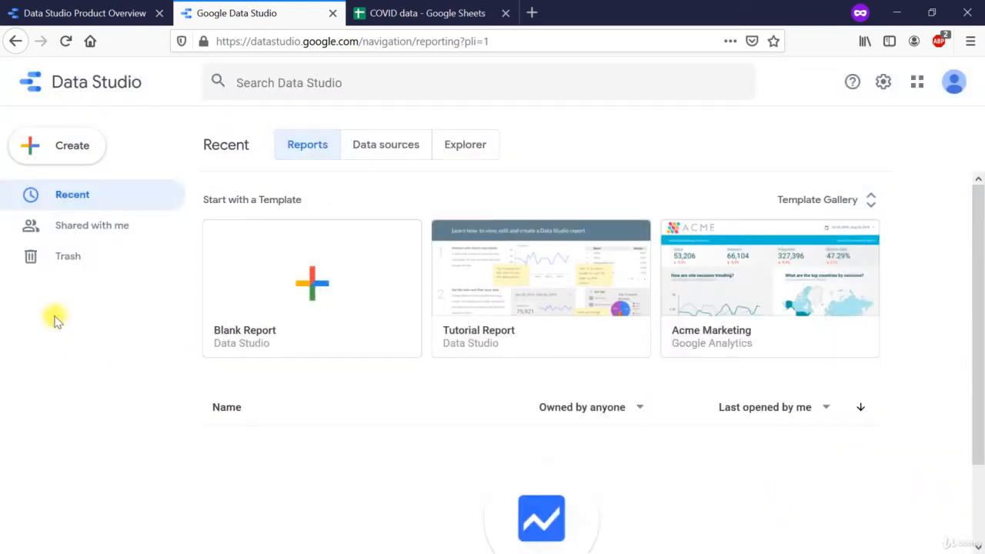
# Create a new report and authorize Data Studio to connect to Google Sheets.
pyautogui.click(72, 140)
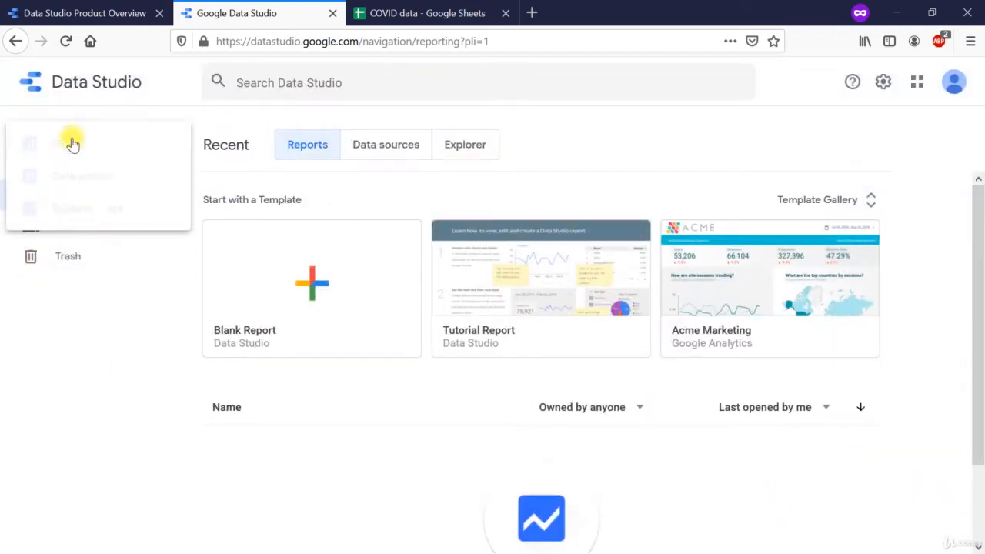
pyautogui.click(80, 148)
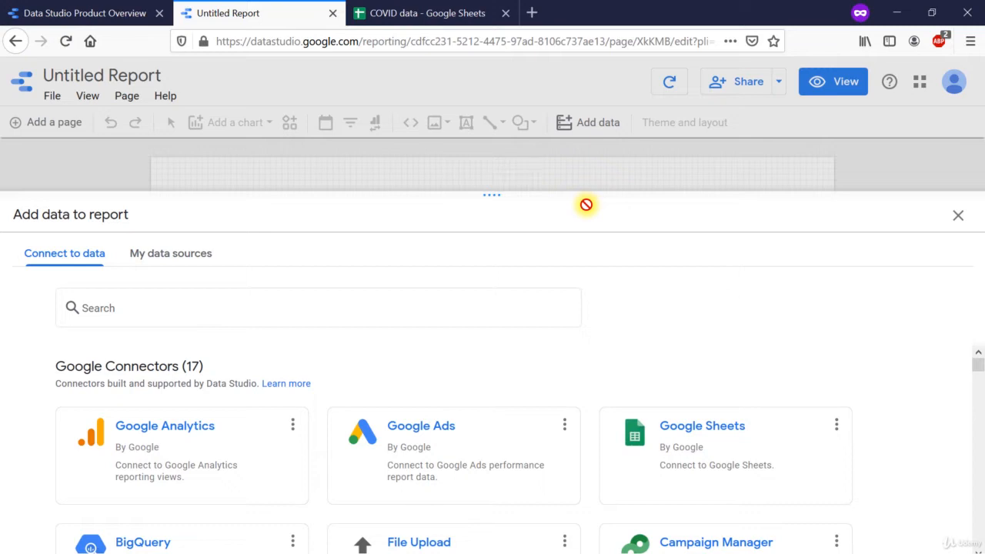
pyautogui.click(692, 438)
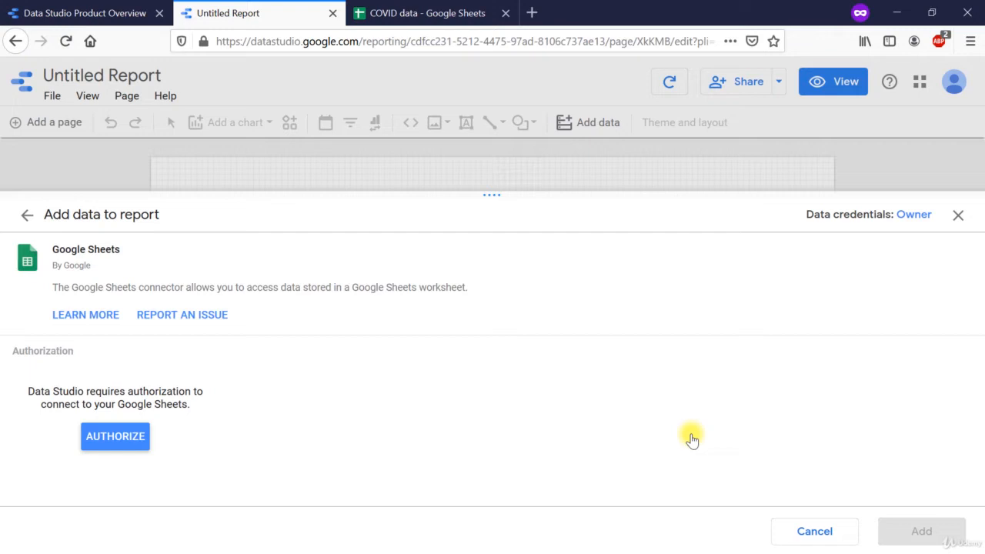
pyautogui.click(120, 442)
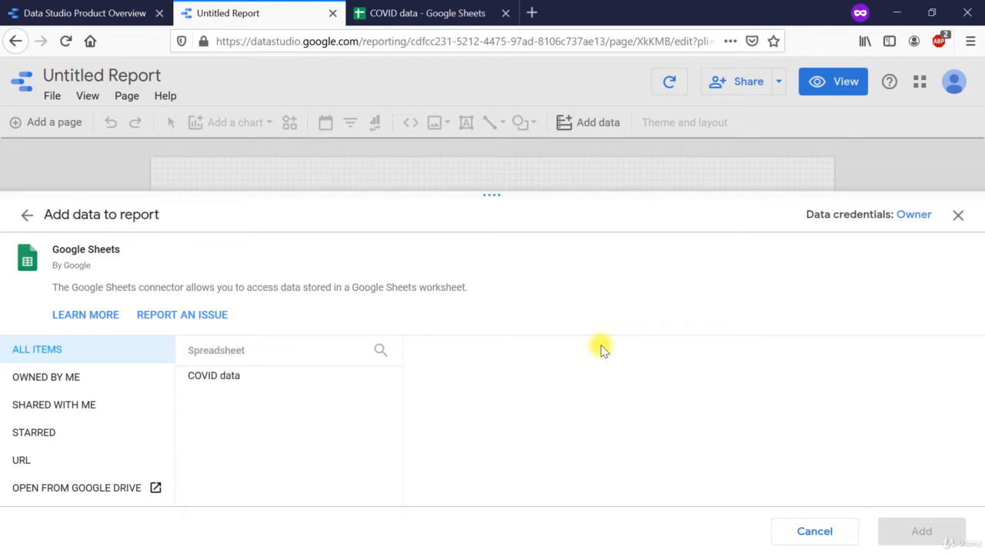
# Choose Sheet1 of the COVID data spreadsheet as the report's data, and check the header row in the sheet itself.
pyautogui.click(215, 384)
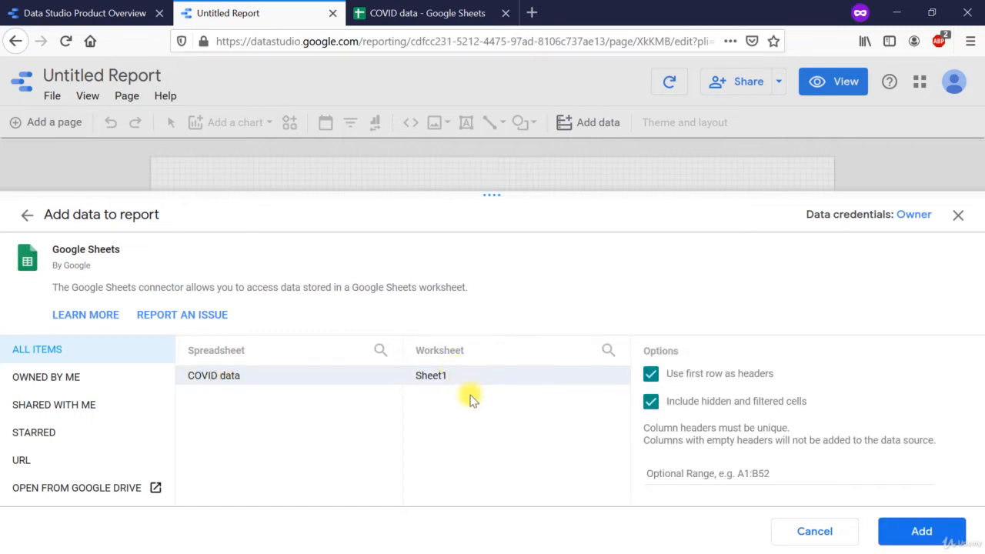
pyautogui.click(434, 375)
pyautogui.click(395, 14)
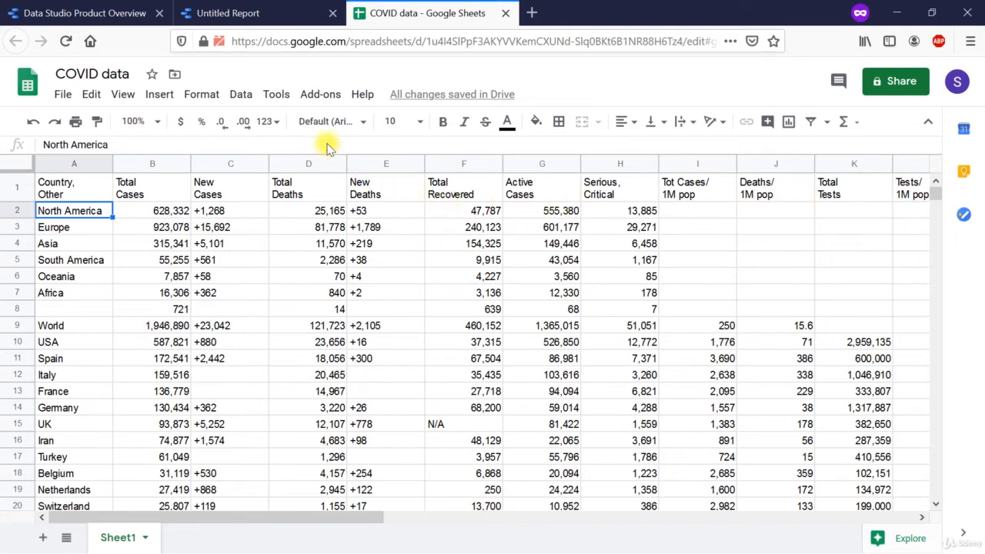
pyautogui.click(235, 13)
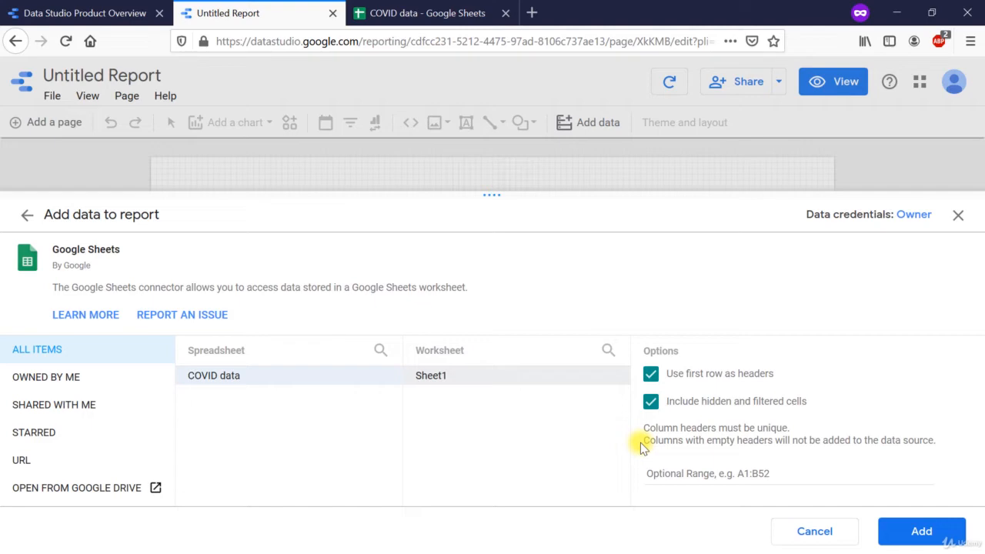
# In the COVID data spreadsheet, hide the *Total:* rows 222 to 229 below the country list.
pyautogui.click(405, 14)
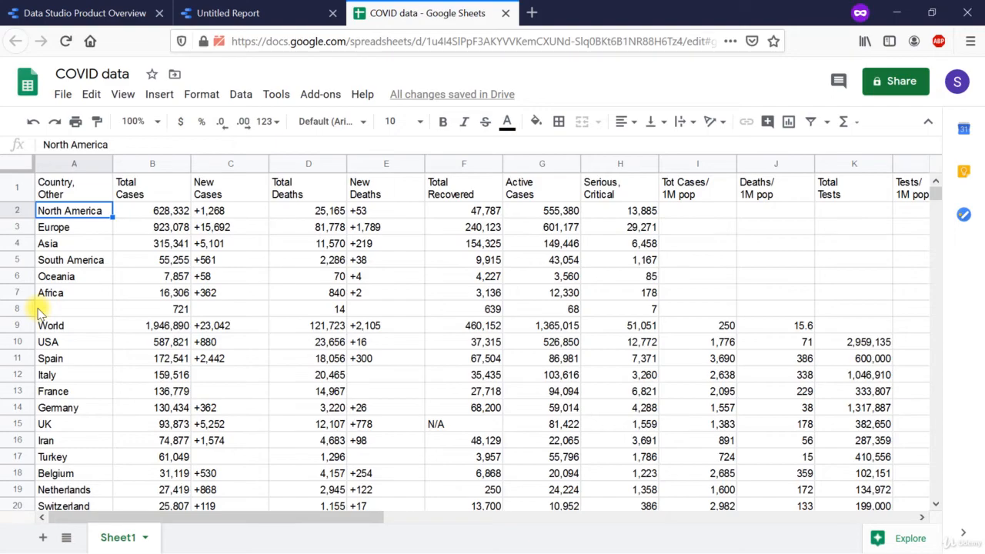
pyautogui.scroll(-20, 489, 313)
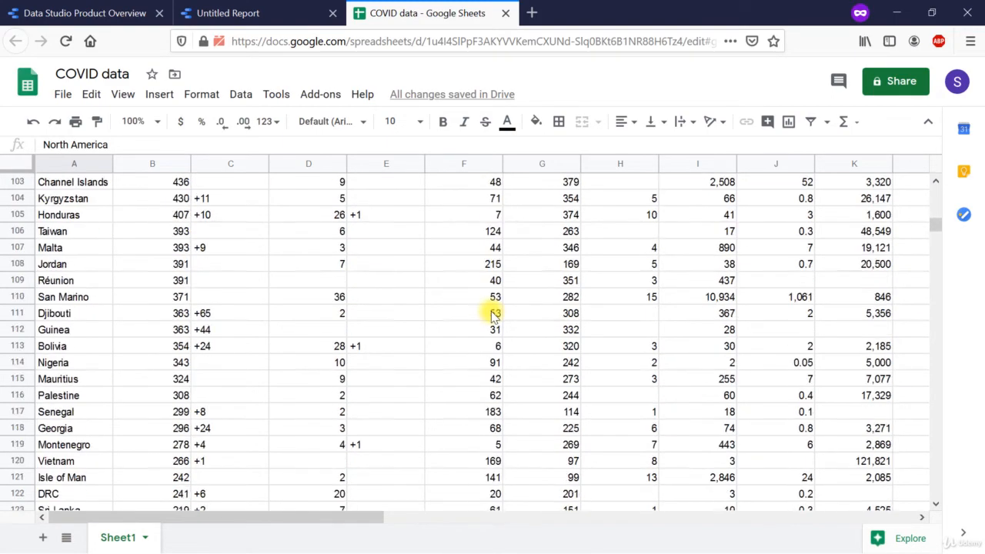
pyautogui.scroll(-16, 490, 314)
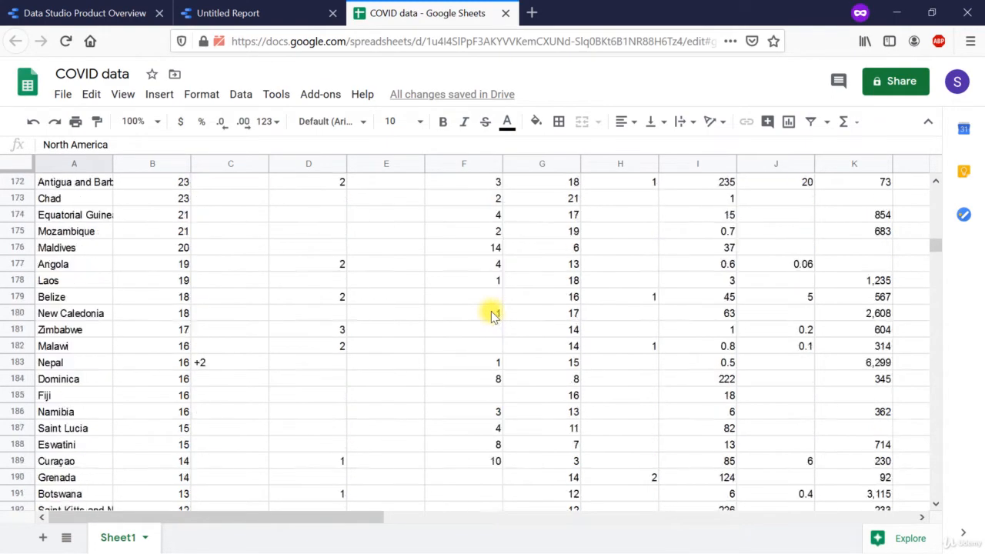
pyautogui.scroll(-7, 490, 314)
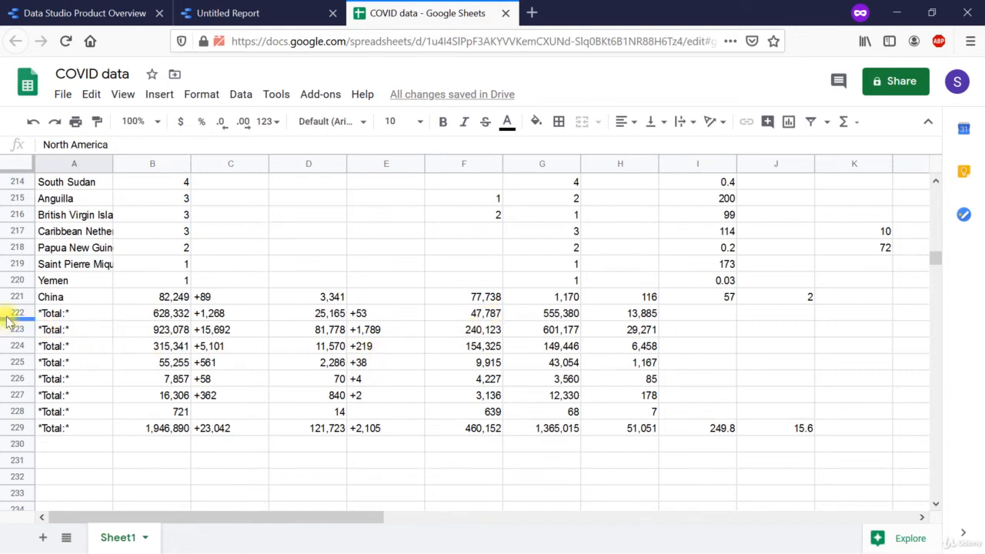
pyautogui.click(64, 313)
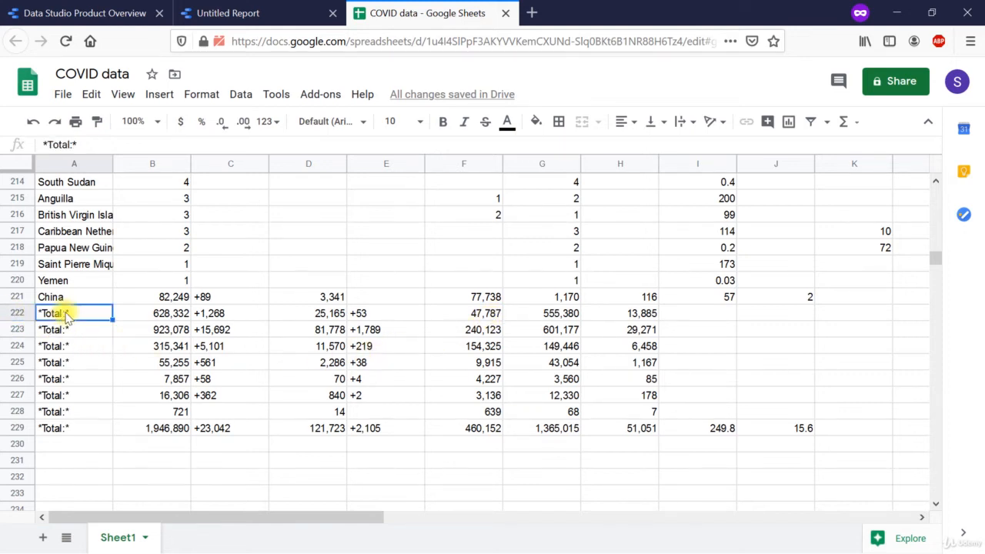
pyautogui.moveTo(17, 314); pyautogui.dragTo(23, 430)
pyautogui.rightClick(23, 431)
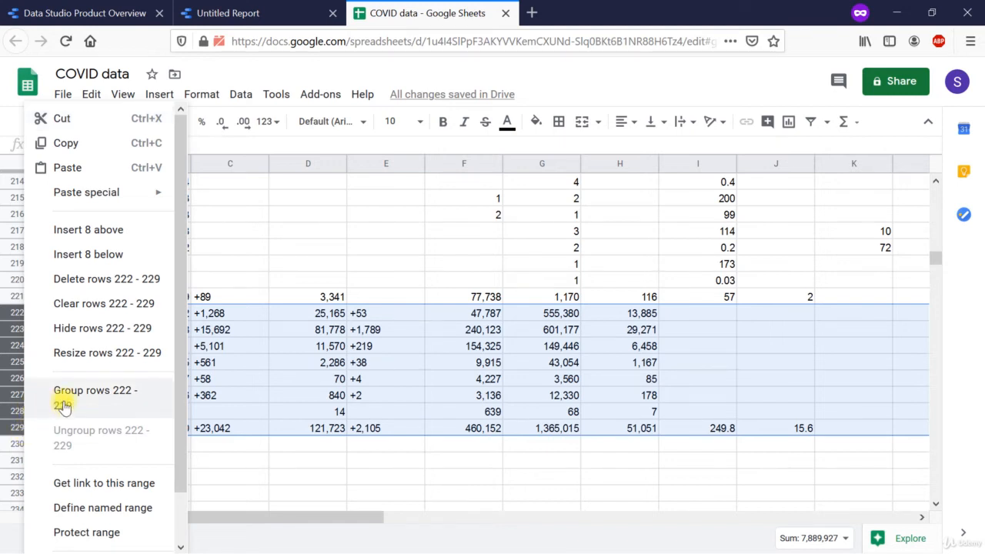
pyautogui.click(112, 329)
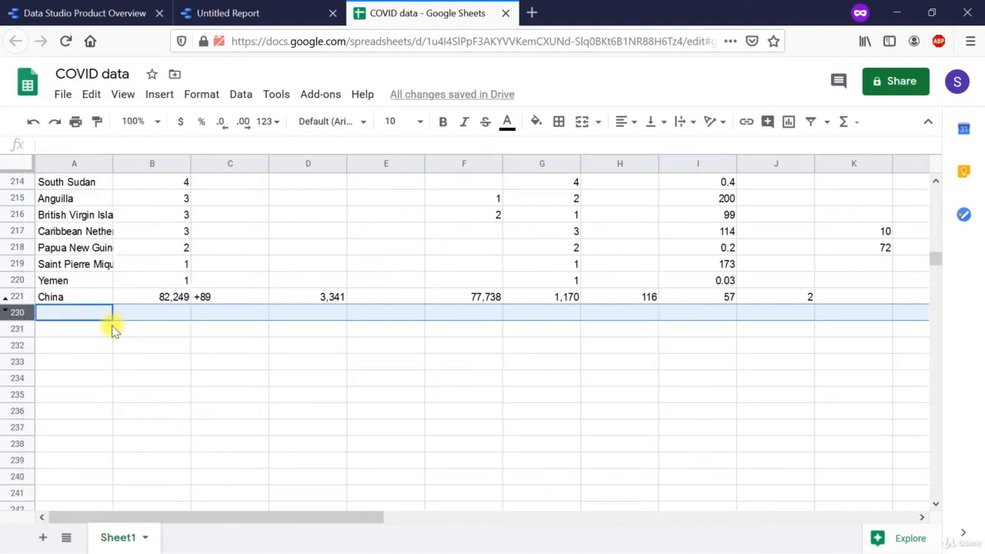
# Hide the continent and World summary rows 2 to 9 beneath the header row.
pyautogui.scroll(6, 151, 286)
pyautogui.scroll(20, 151, 286)
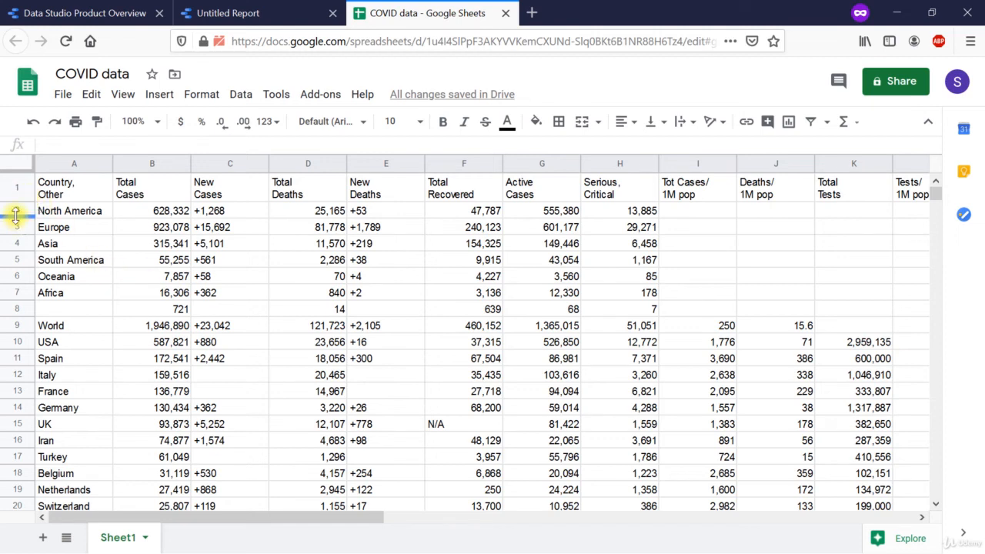
pyautogui.moveTo(16, 212); pyautogui.dragTo(17, 323)
pyautogui.rightClick(17, 323)
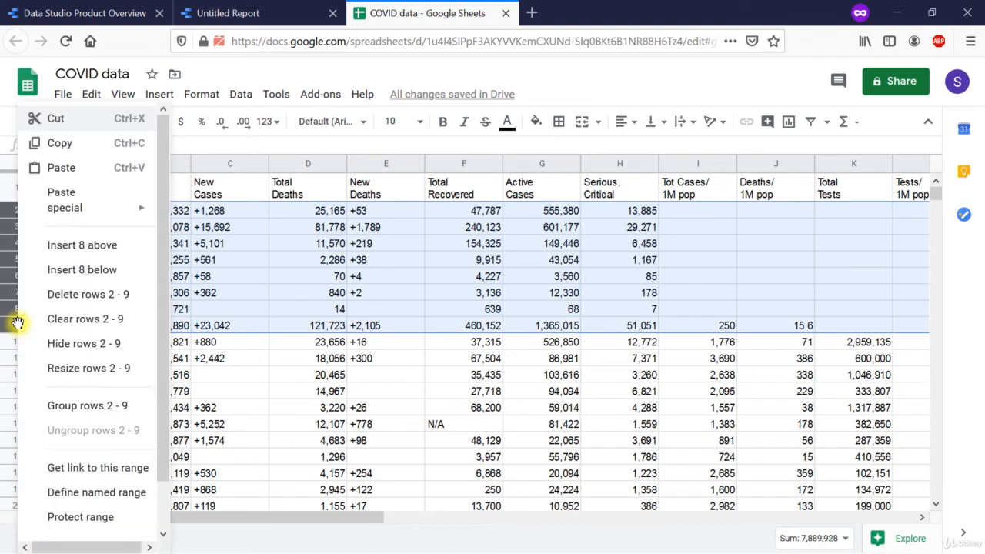
pyautogui.click(83, 343)
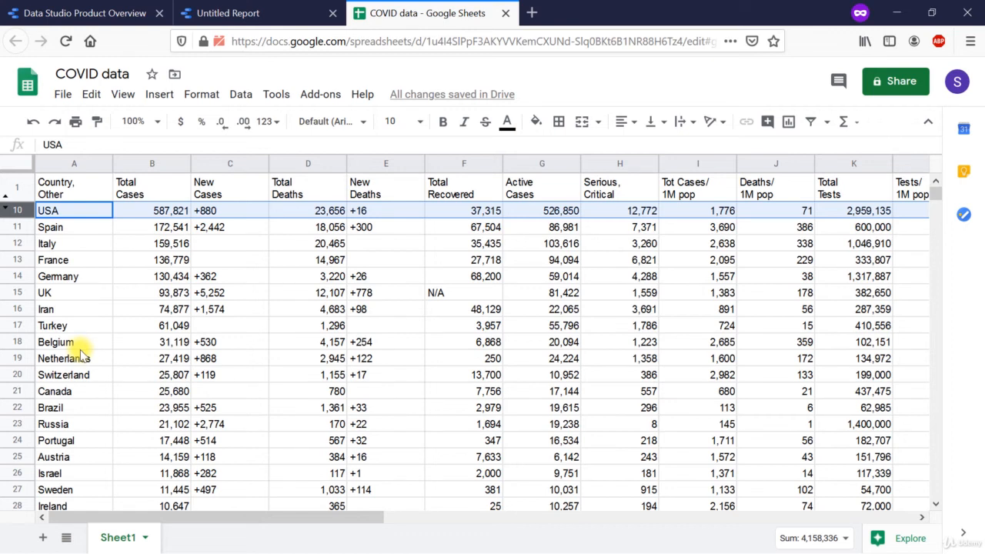
# Back in the Data Studio report, add Sheet1 without hidden and filtered cells, and turn off the add-data confirmation for future additions.
pyautogui.click(232, 14)
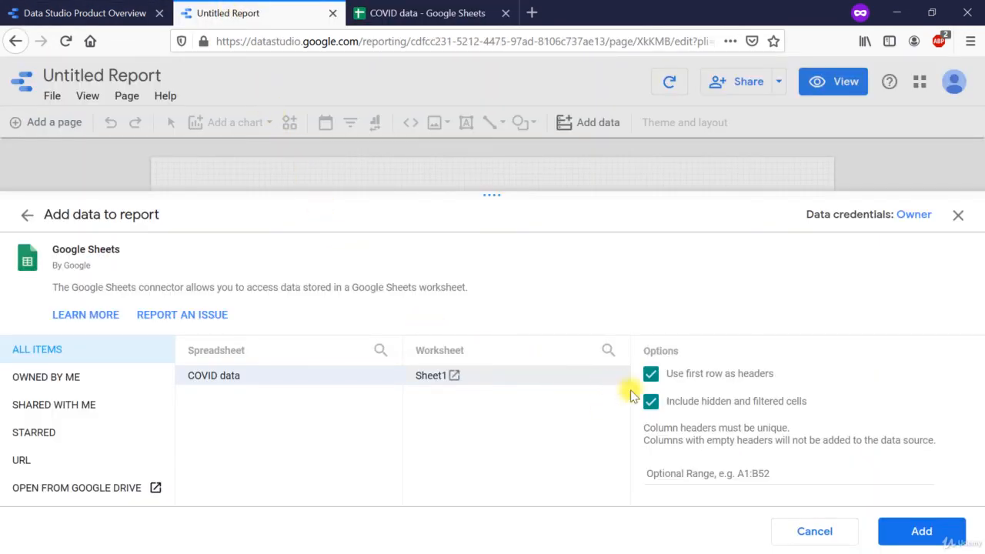
pyautogui.click(650, 401)
pyautogui.click(935, 532)
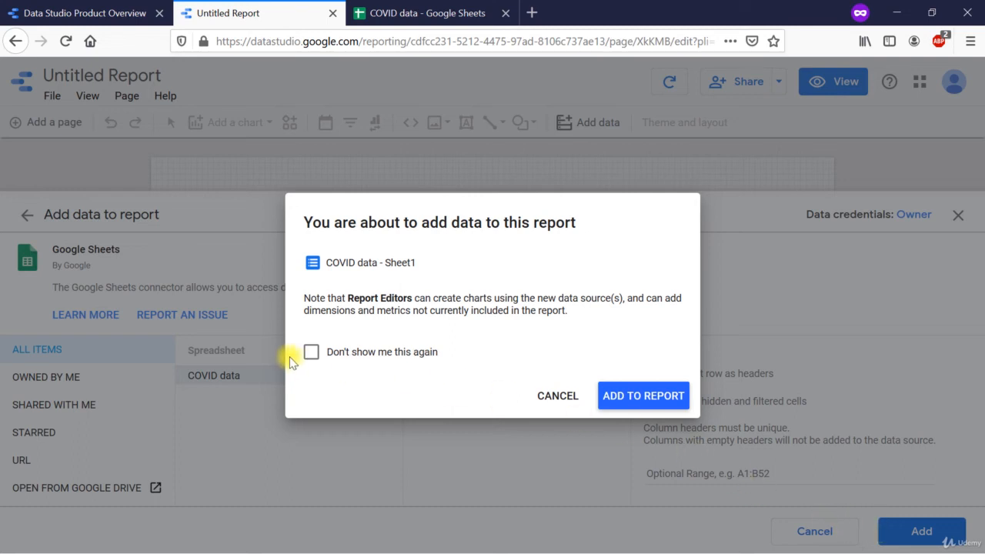
pyautogui.click(312, 354)
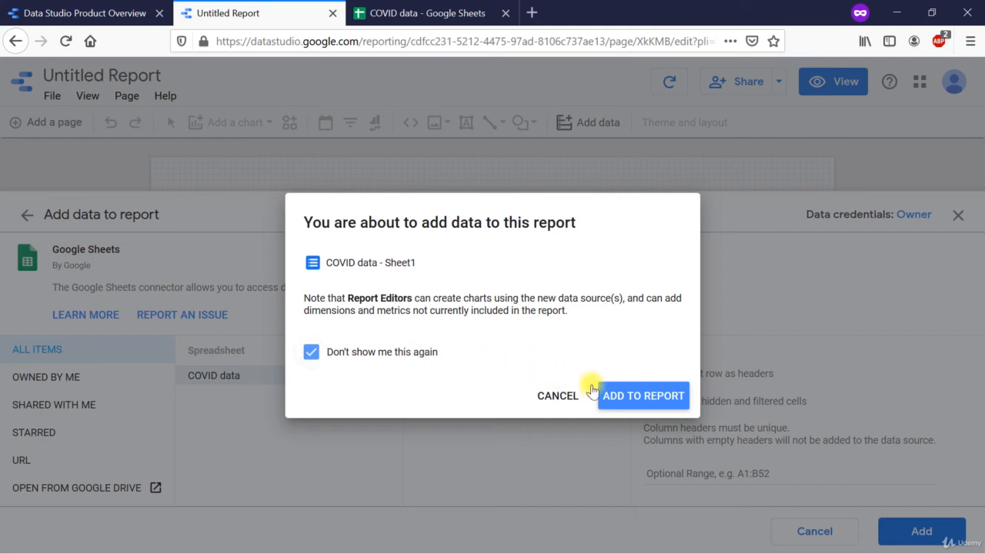
pyautogui.click(635, 397)
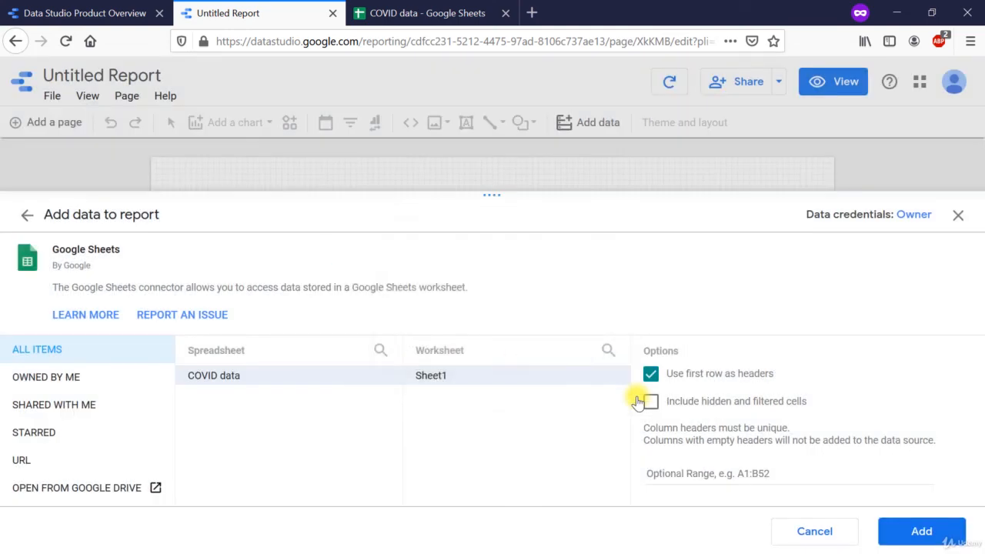